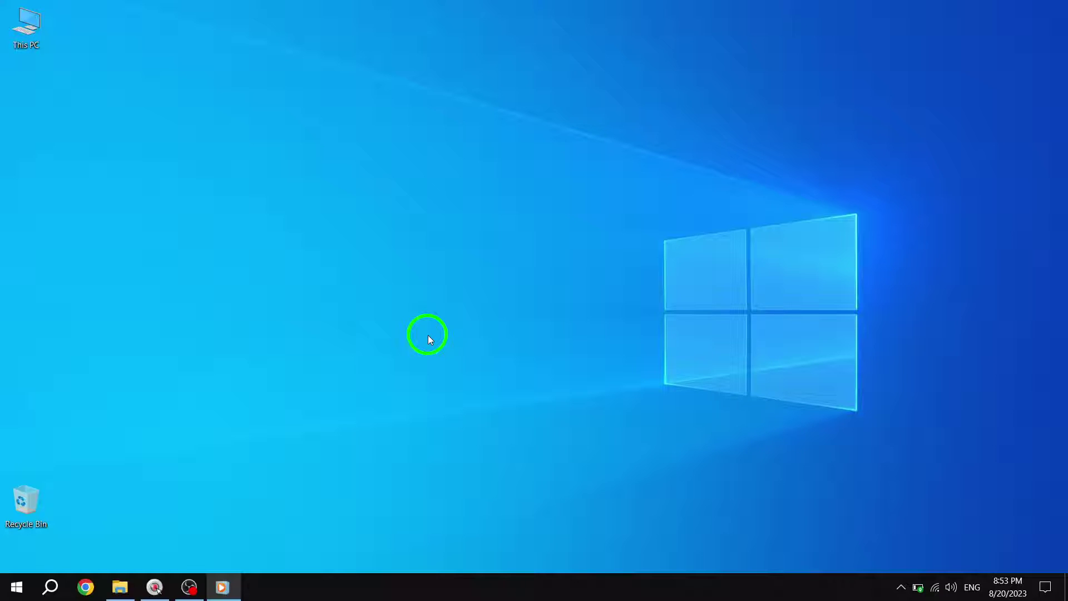
- Launch Google Chrome from the taskbar and open its three-dot main menu
left_click(86, 588)
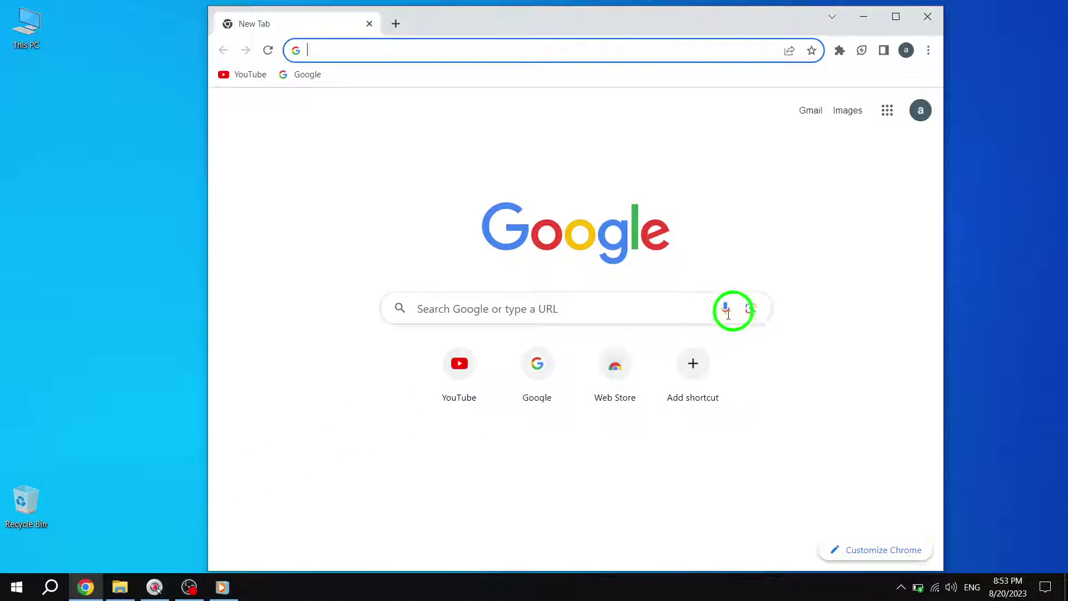
left_click(929, 52)
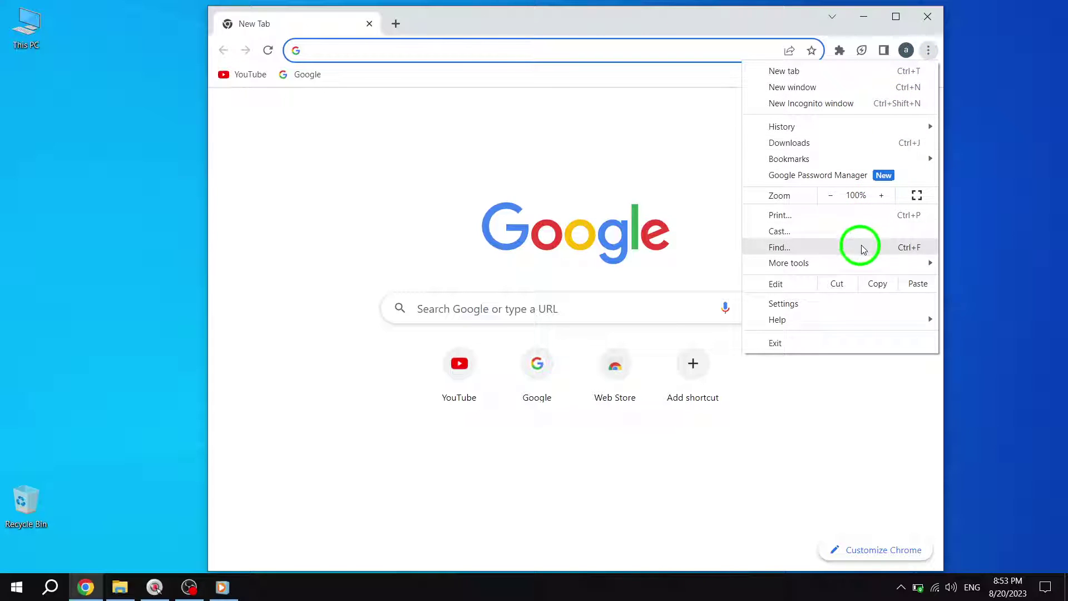
- Open Chrome Settings from the three-dot menu
left_click(783, 308)
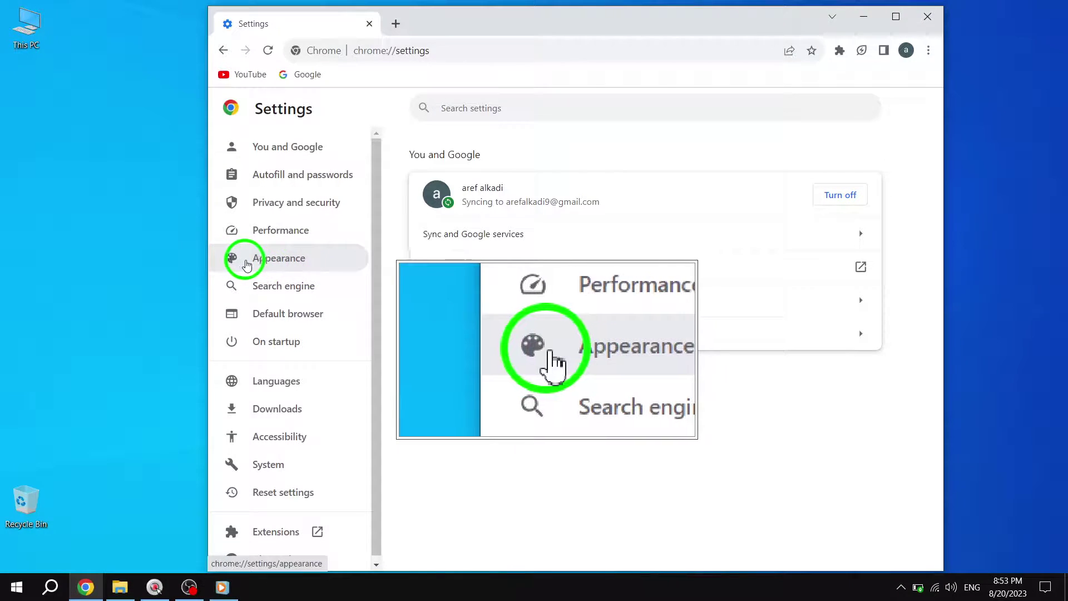
- Go to the Appearance section in the Settings sidebar
left_click(277, 261)
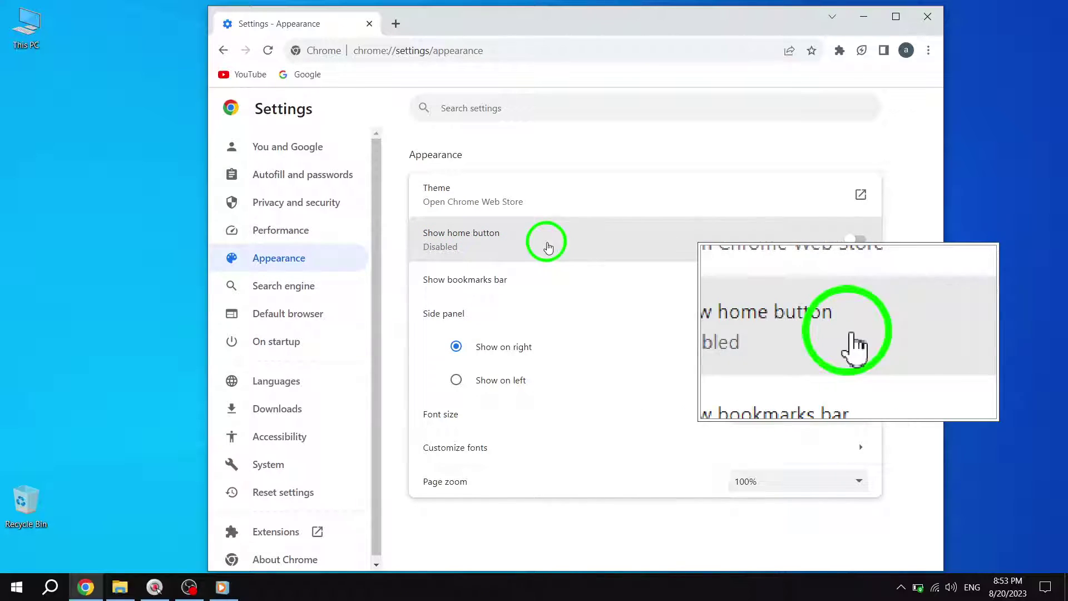
- Switch on 'Show home button' so the toolbar shows a home icon opening the New Tab page
left_click(853, 239)
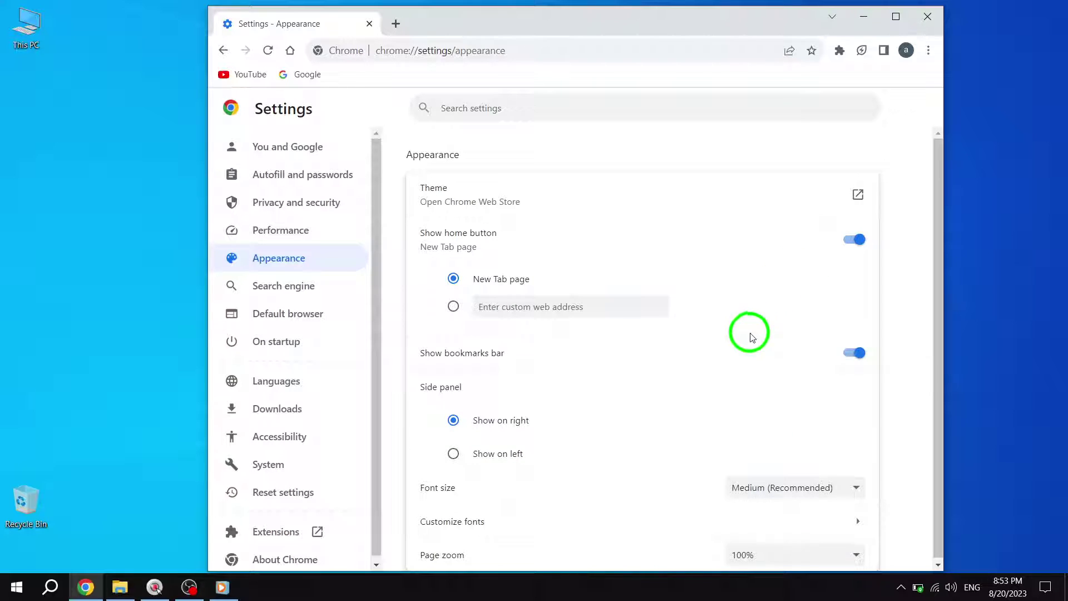